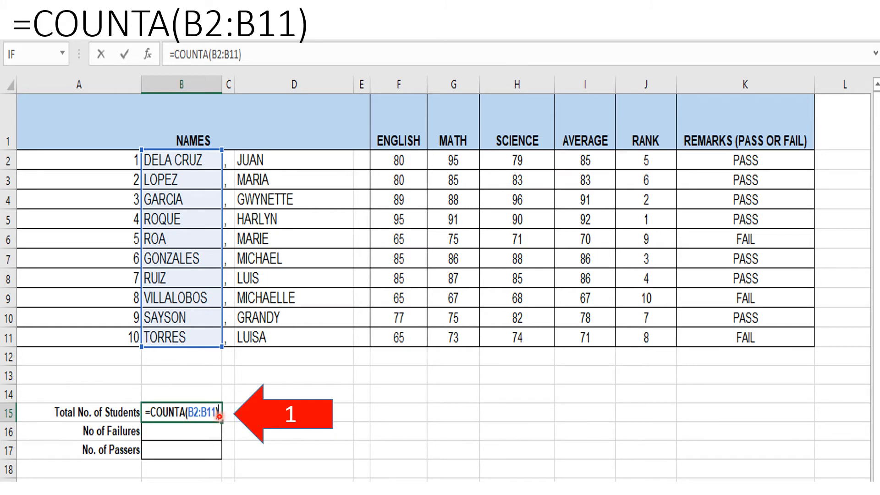
key(Return)
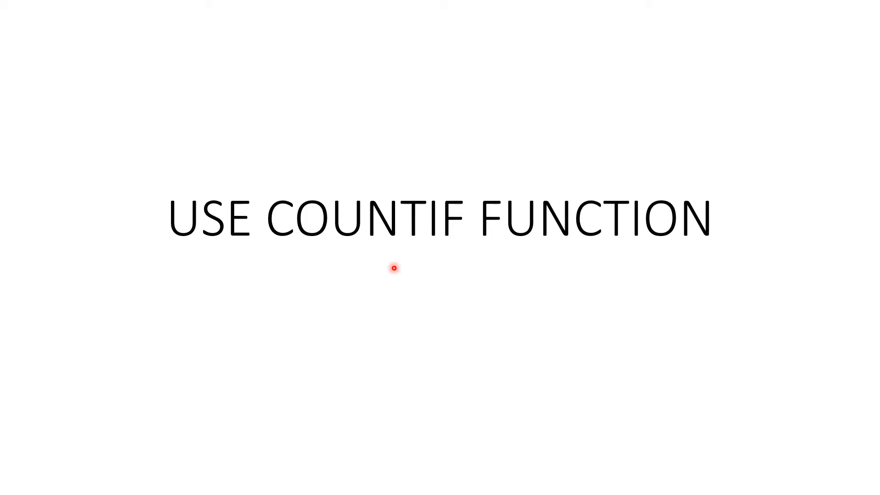
key(Right)
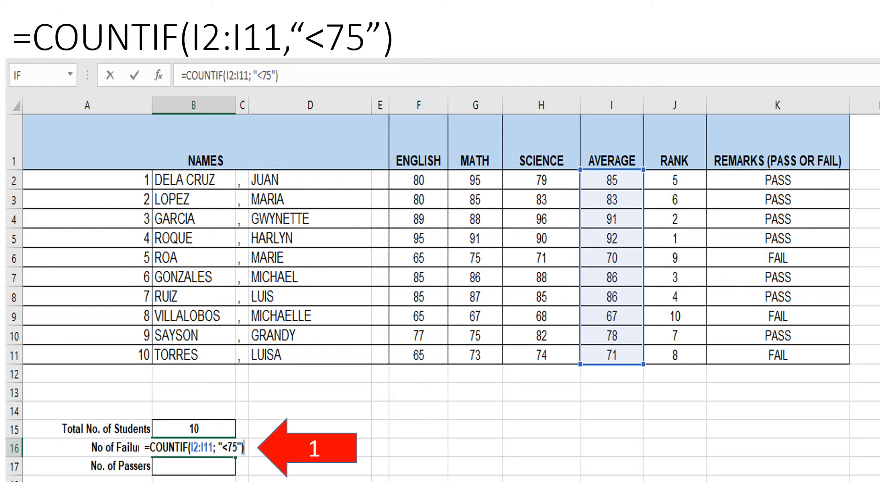
key(Return)
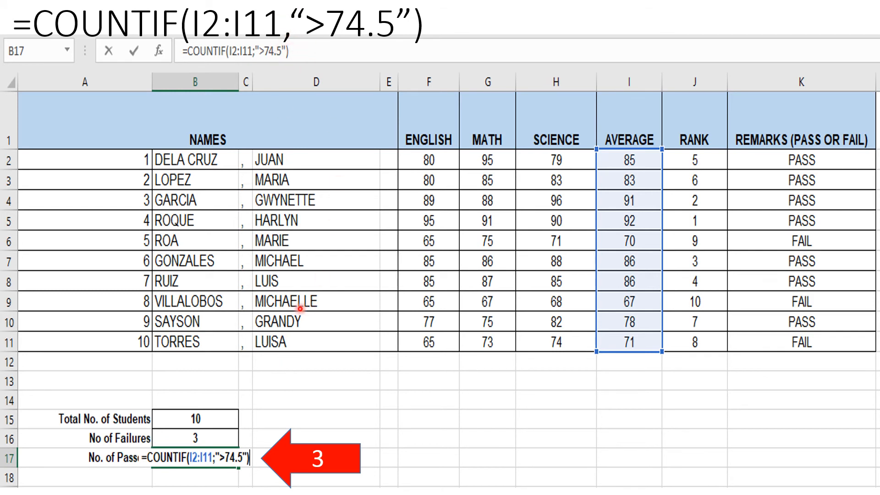
key(Return)
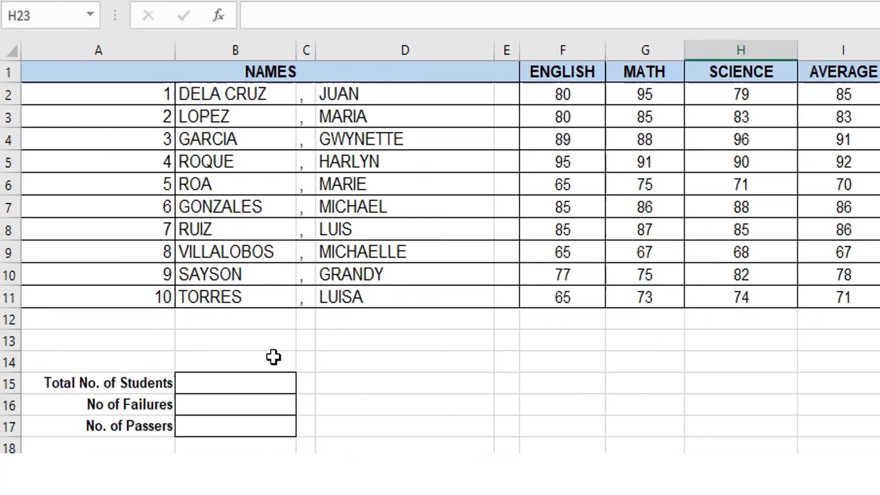
Enter =COUNTA(B2:B11) in cell B15 to count the total number of students
double_click(246, 385)
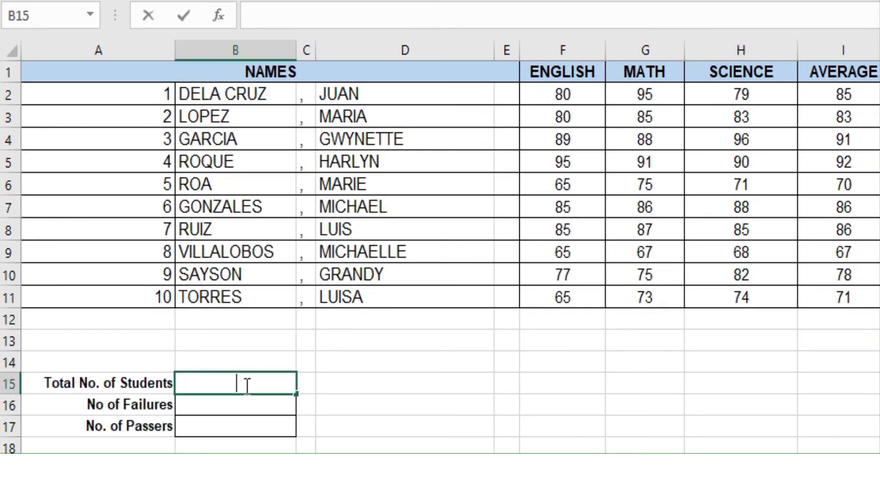
text(=c)
key(BackSpace)
text(c)
key(BackSpace)
text(COU)
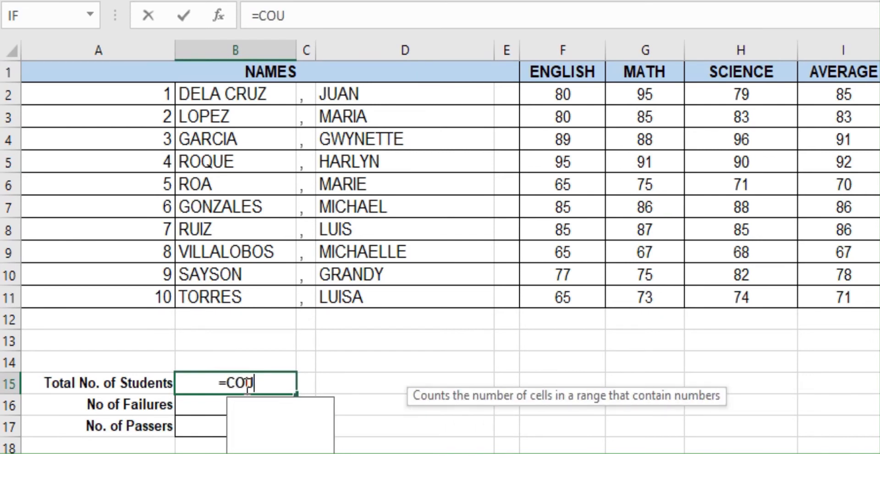
text(NTA()
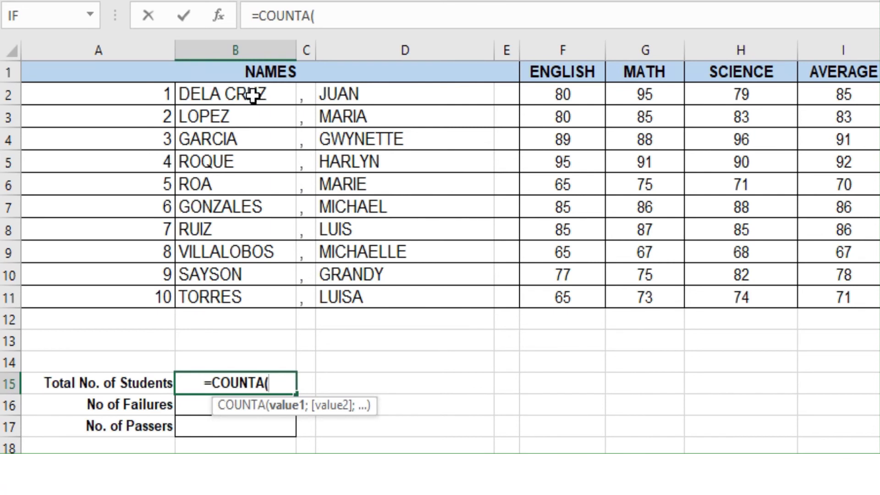
drag(254, 96, 255, 294)
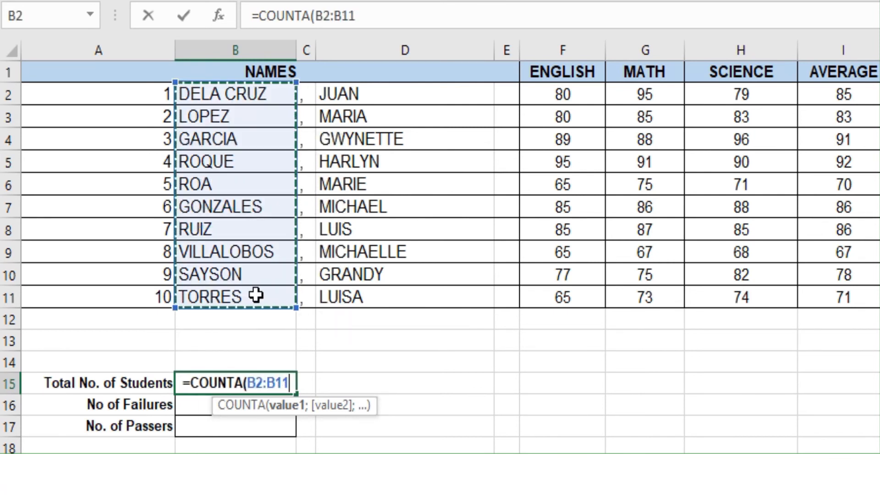
text())
key(Return)
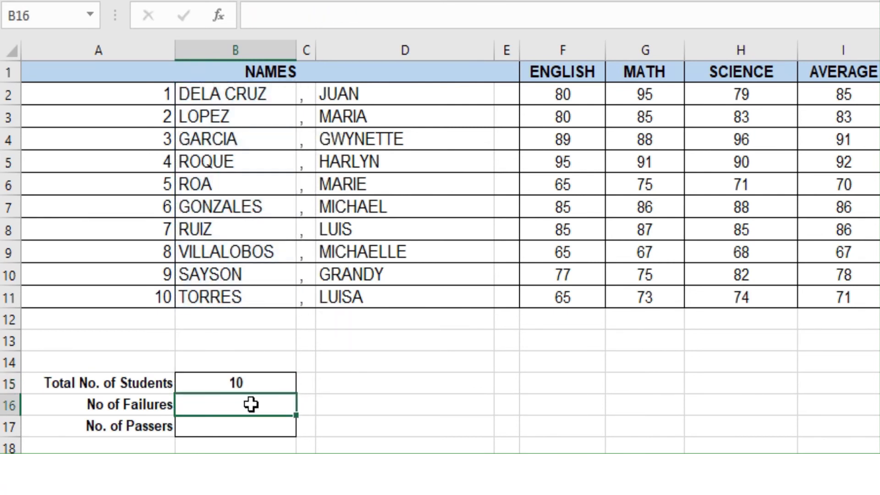
Enter =COUNTIF(I2:I11;"<75") in cell B16 to count the failures from the averages
text(=COU)
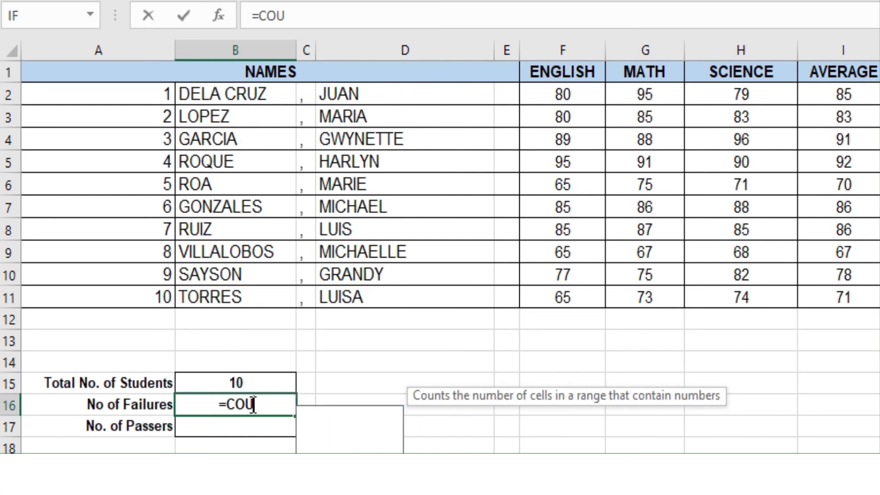
text(NTIF()
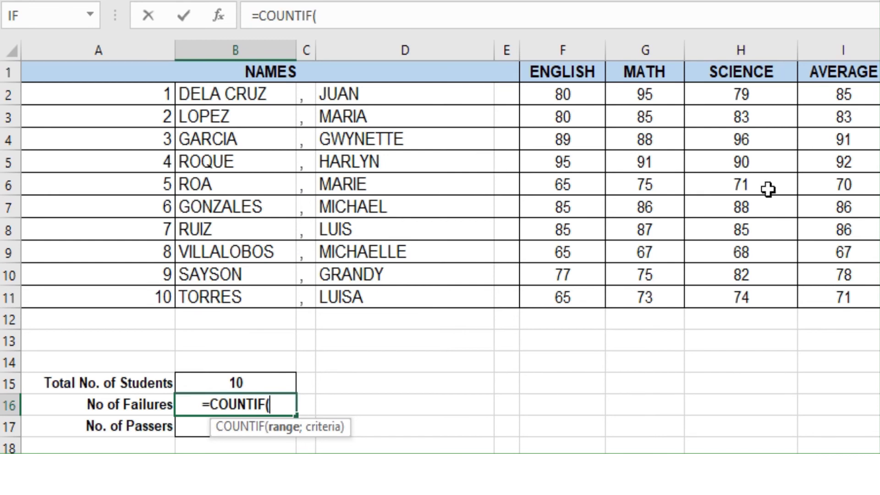
drag(844, 95, 841, 287)
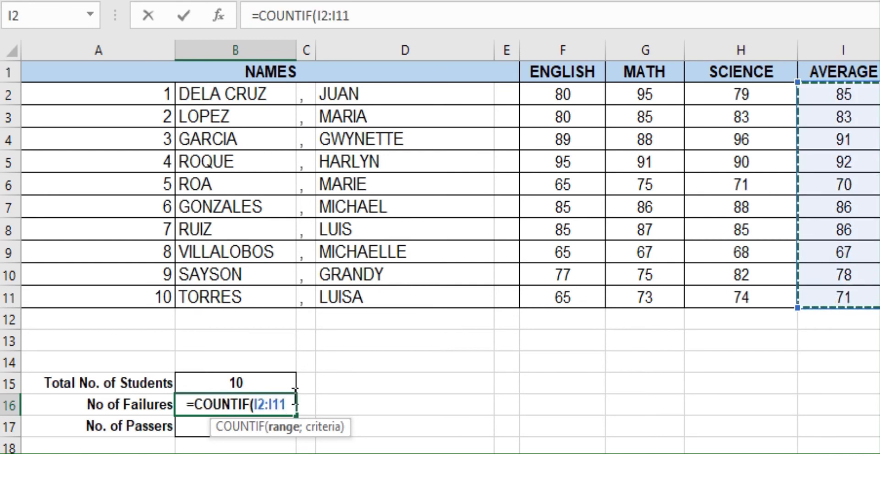
text(;)
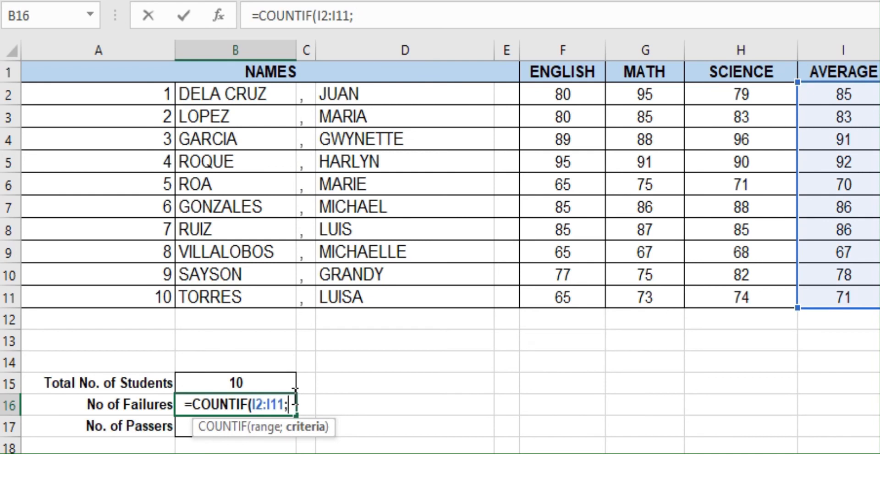
text(")
key(BackSpace)
text(")
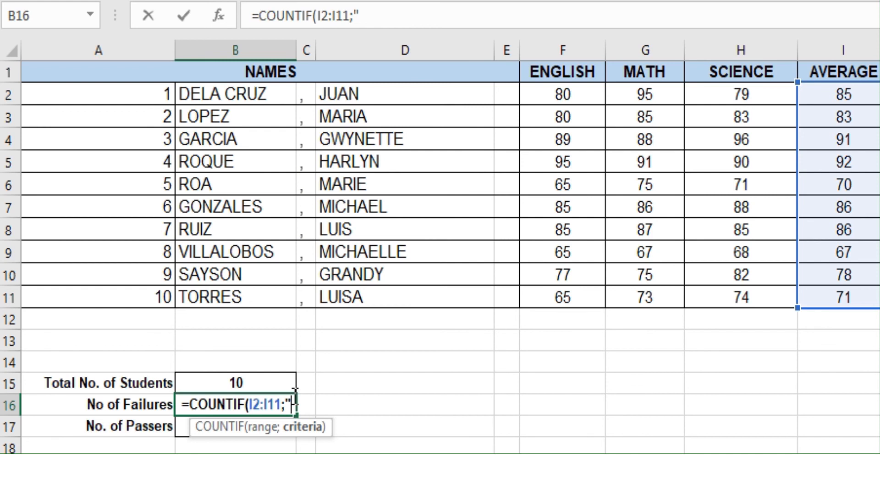
text(<75)
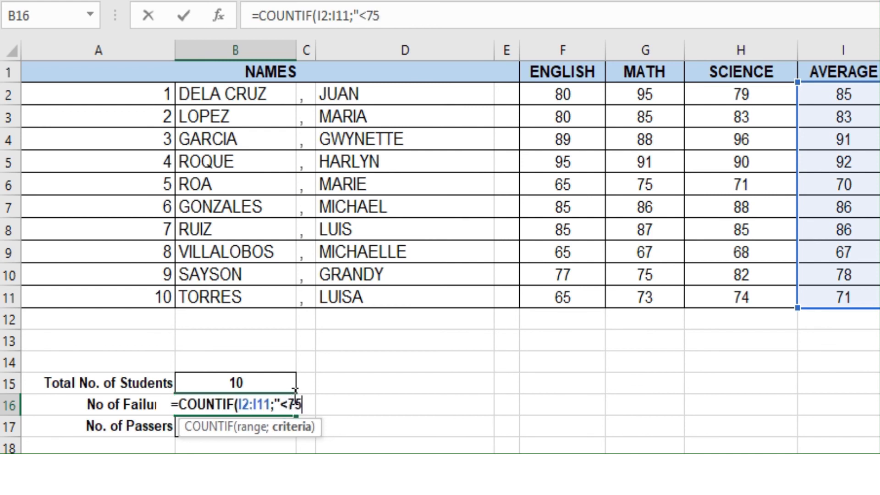
text(")
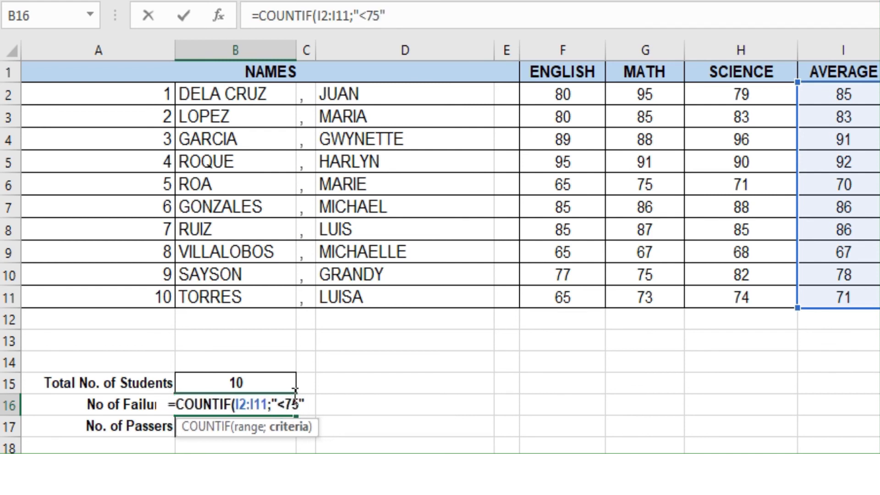
text())
key(Return)
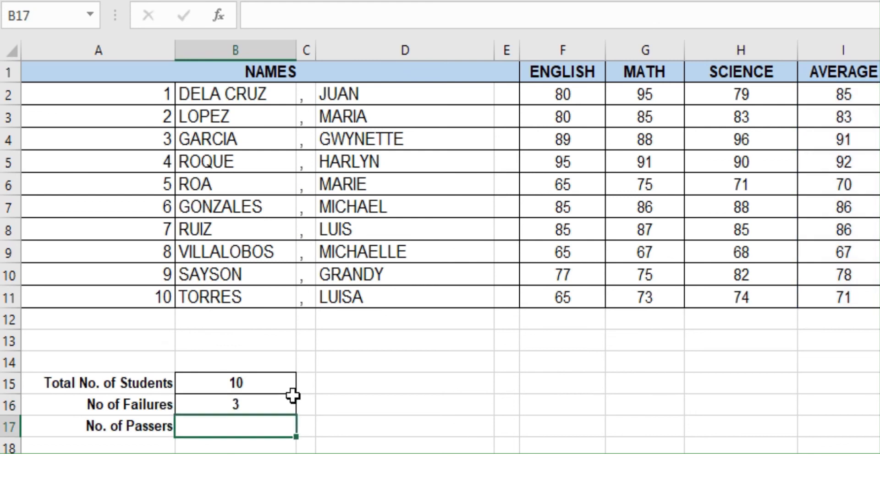
Enter =COUNTIF(I2:I11;">74.5") in cell B17 to count the passers from the averages
double_click(251, 426)
text(=COUT)
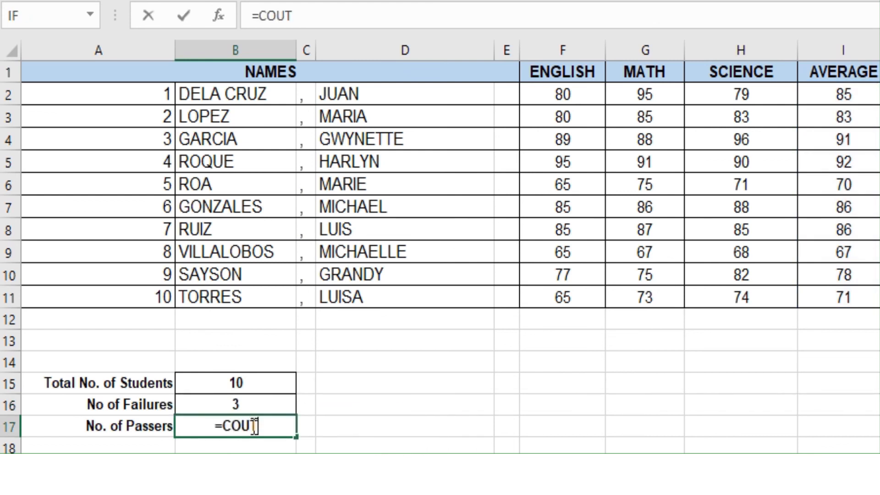
key(BackSpace)
text(NTI)
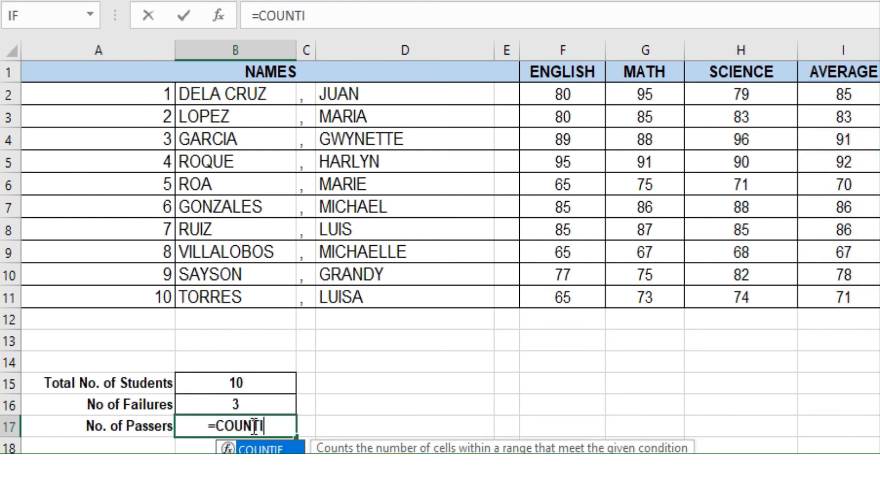
text(F()
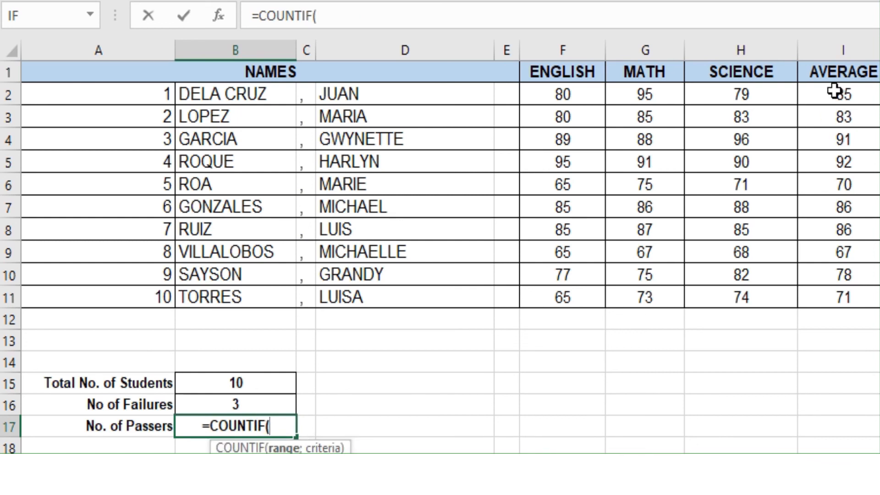
drag(836, 90, 843, 297)
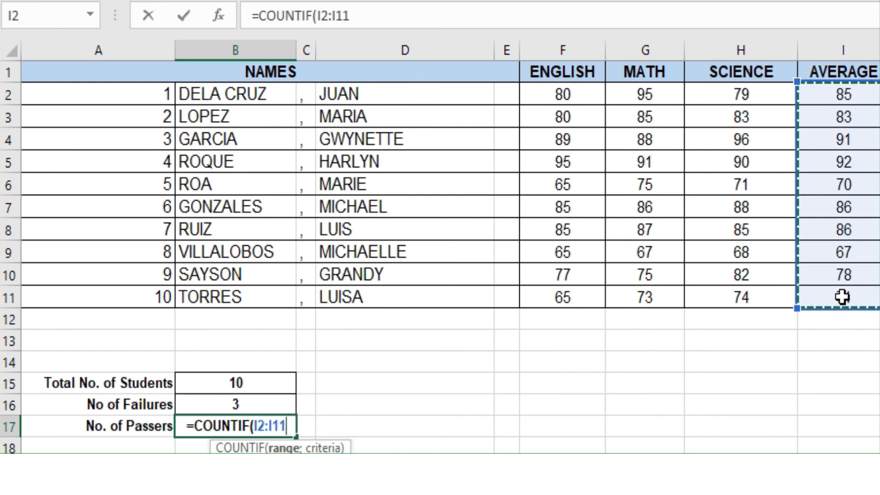
text(;")
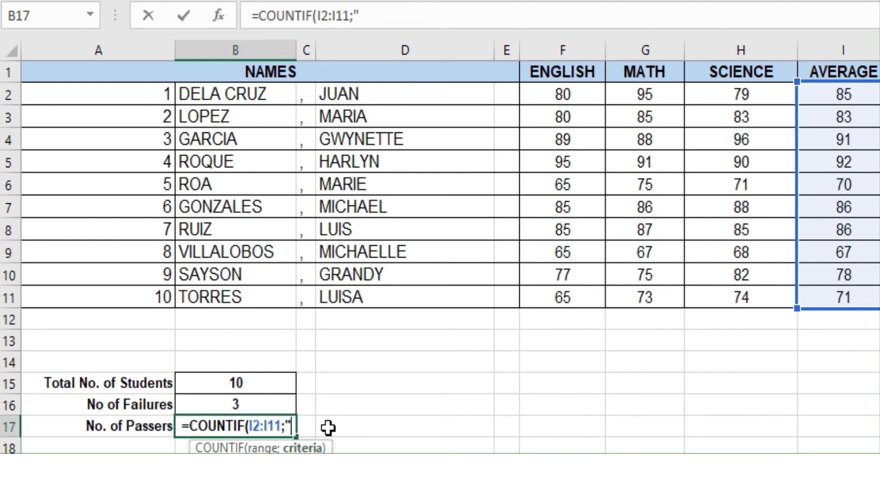
text(>)
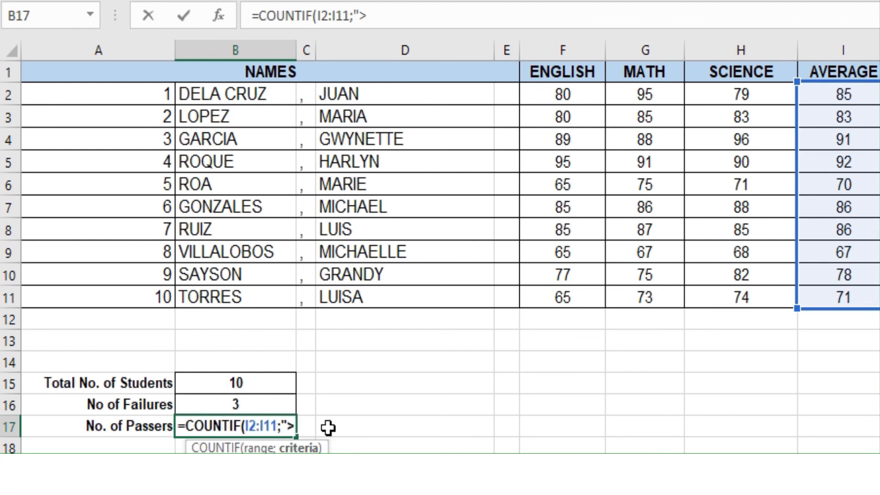
text(74)
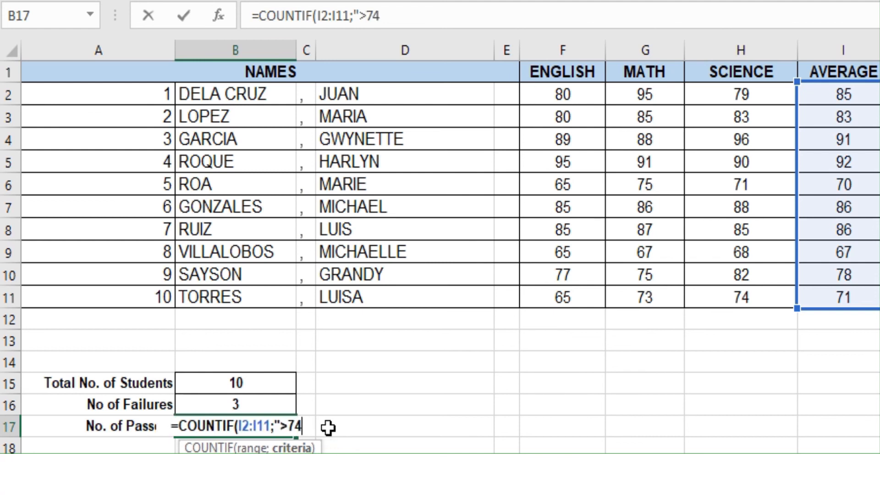
text(.5"))
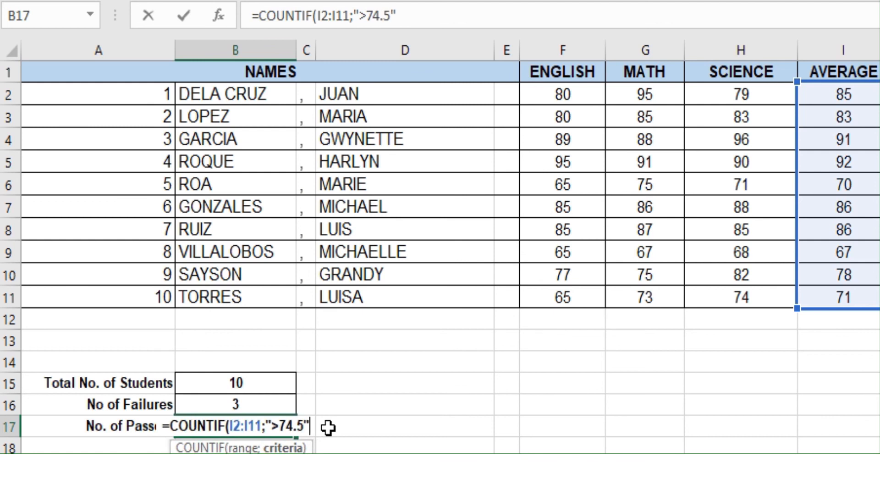
key(Return)
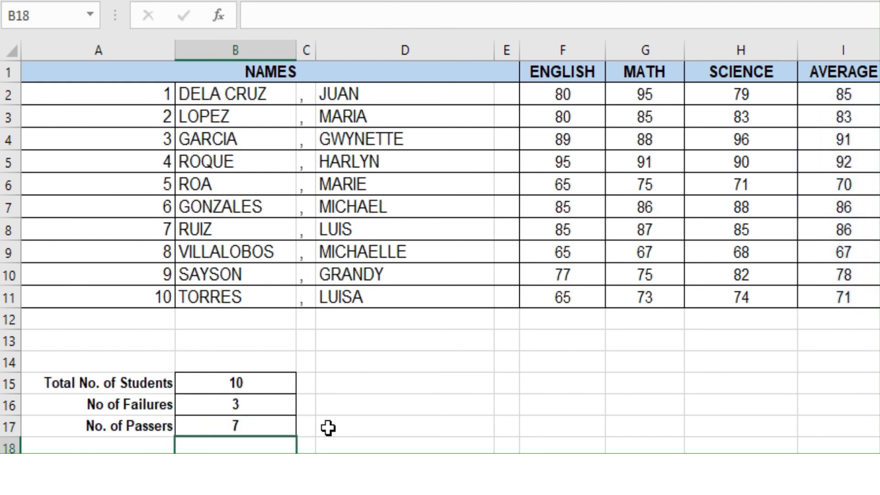